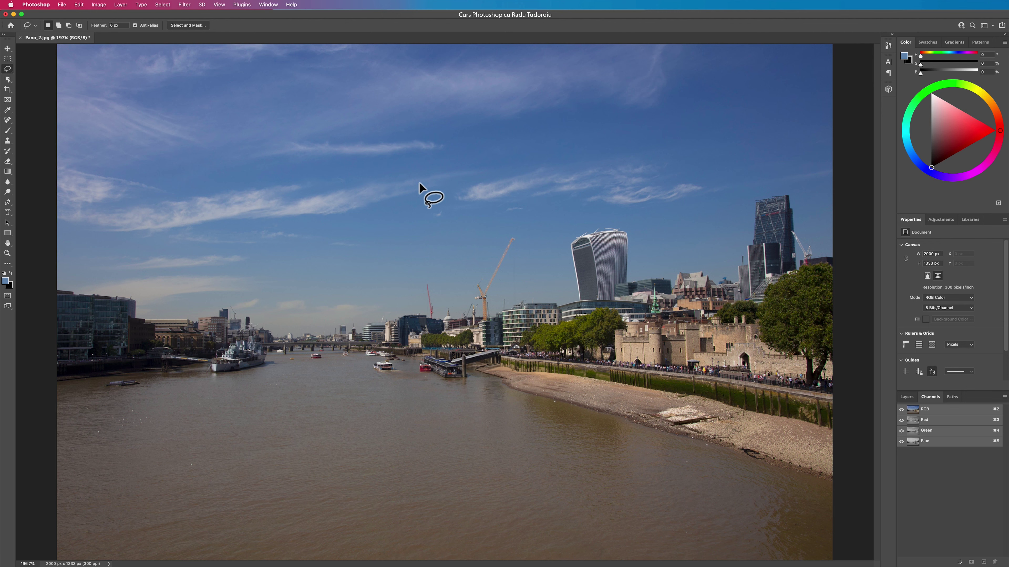
# - Open the Edit menu to find Sky Replacement for the Thames photo
pyautogui.click(79, 4)
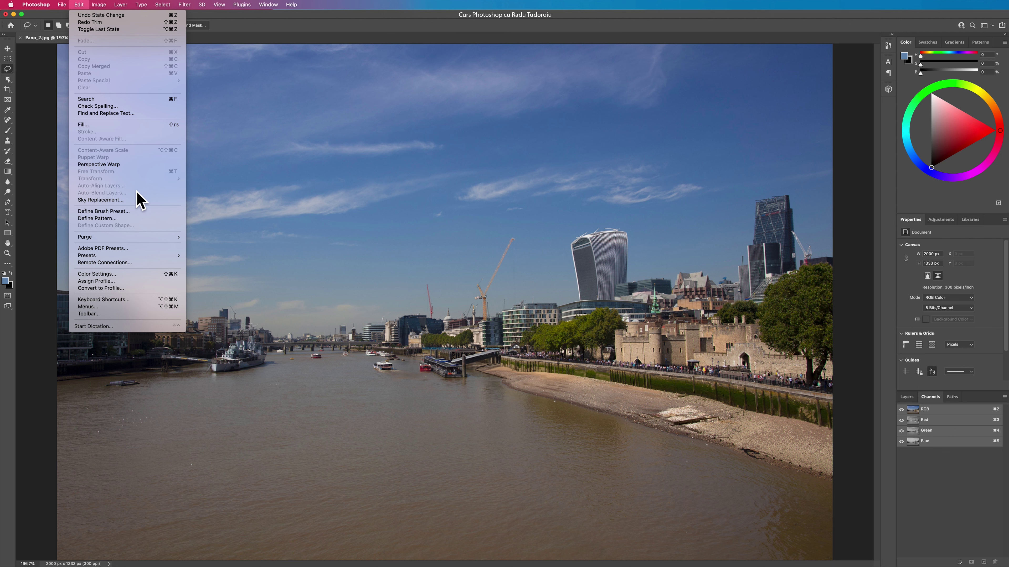
# - Start Sky Replacement and inspect the default cloudy blue sky's edges along the left riverbank
pyautogui.click(137, 200)
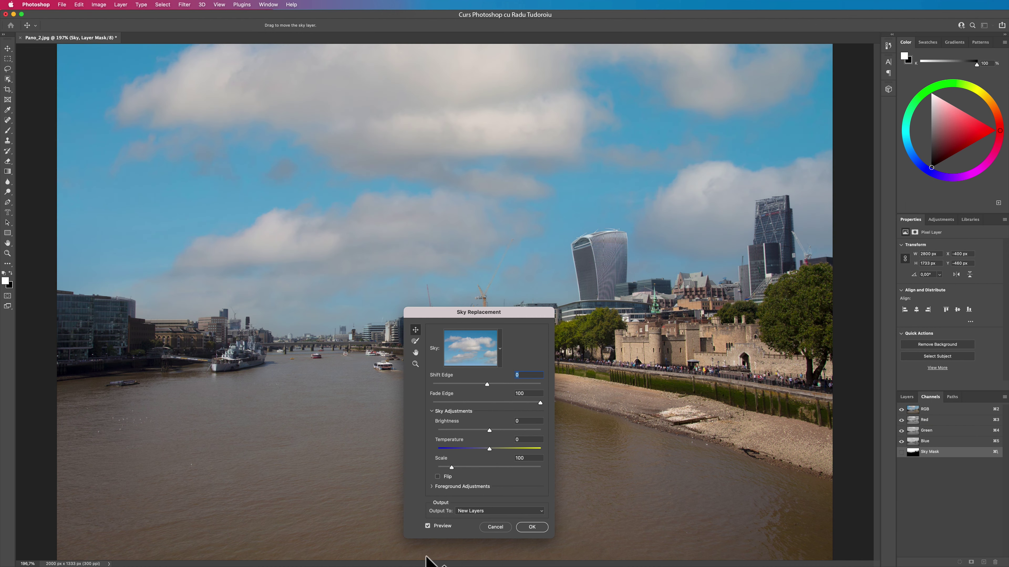
pyautogui.moveTo(513, 311); pyautogui.dragTo(791, 254)
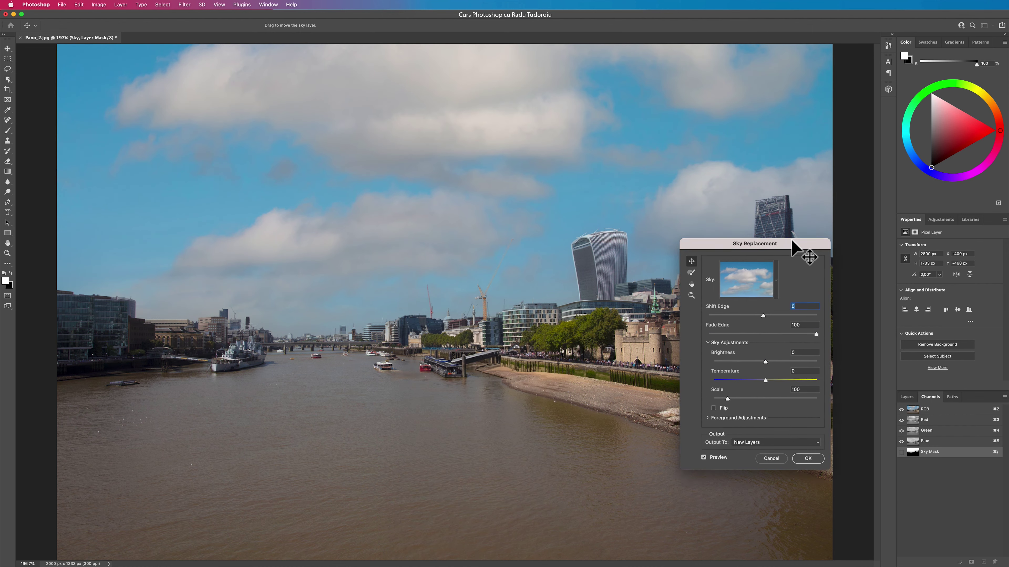
pyautogui.hotkey('ctrl', '+')
pyautogui.hotkey('ctrl', '+')
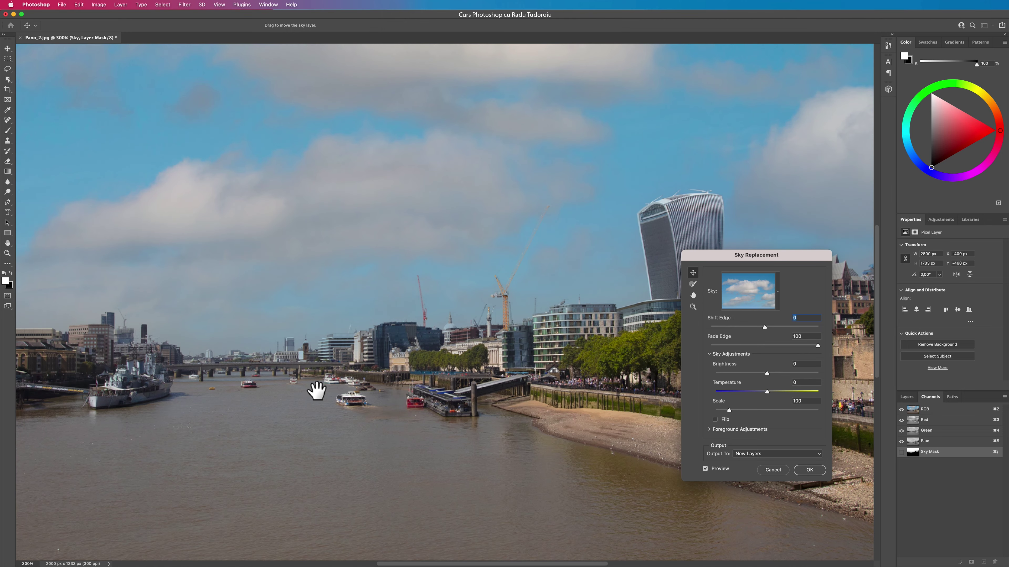
pyautogui.moveTo(318, 388); pyautogui.dragTo(457, 441)
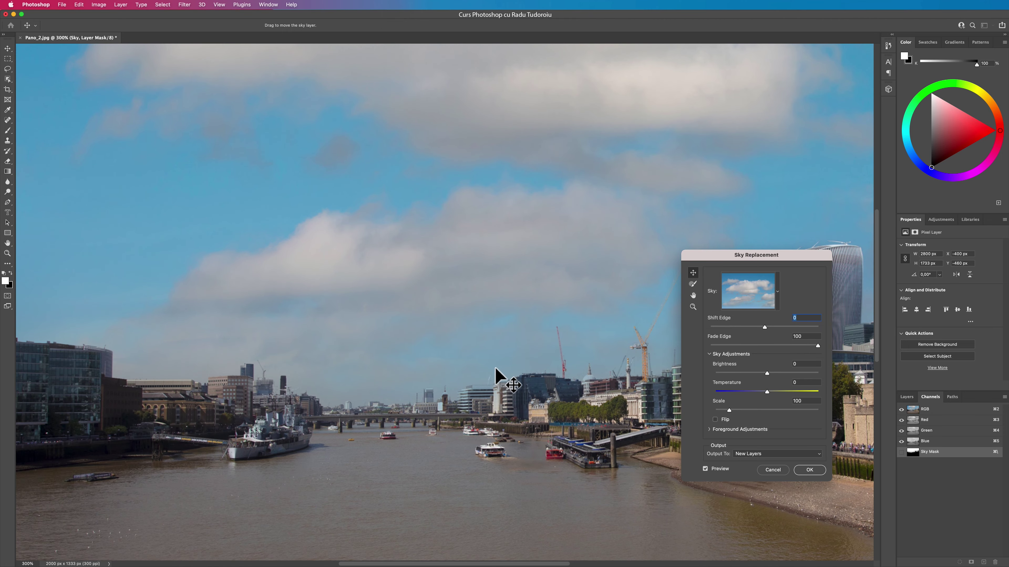
pyautogui.hotkey('ctrl', '0')
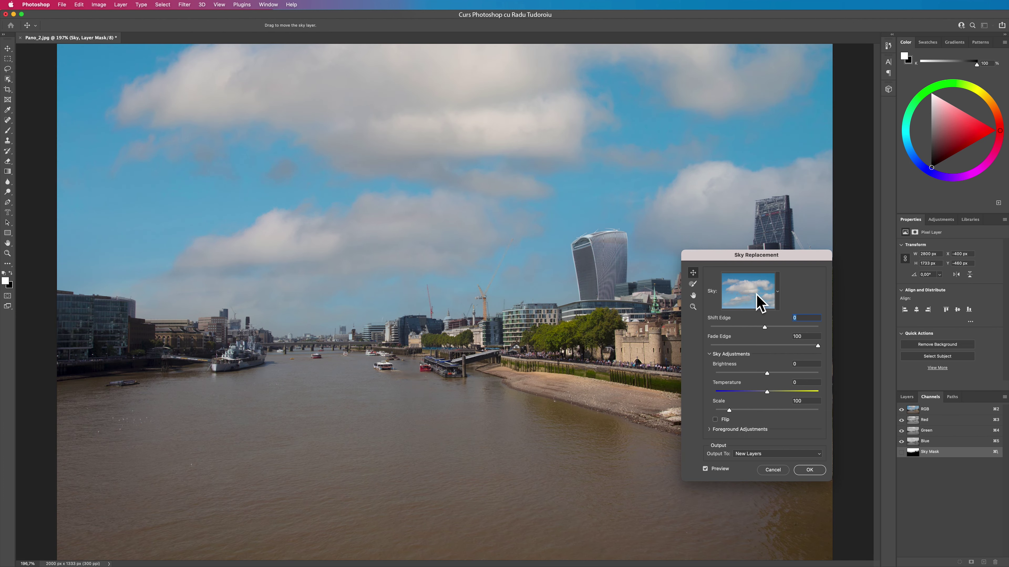
pyautogui.moveTo(759, 255)
pyautogui.mouseDown()
pyautogui.moveTo(730, 181)
pyautogui.moveTo(664, 304)
pyautogui.mouseUp()
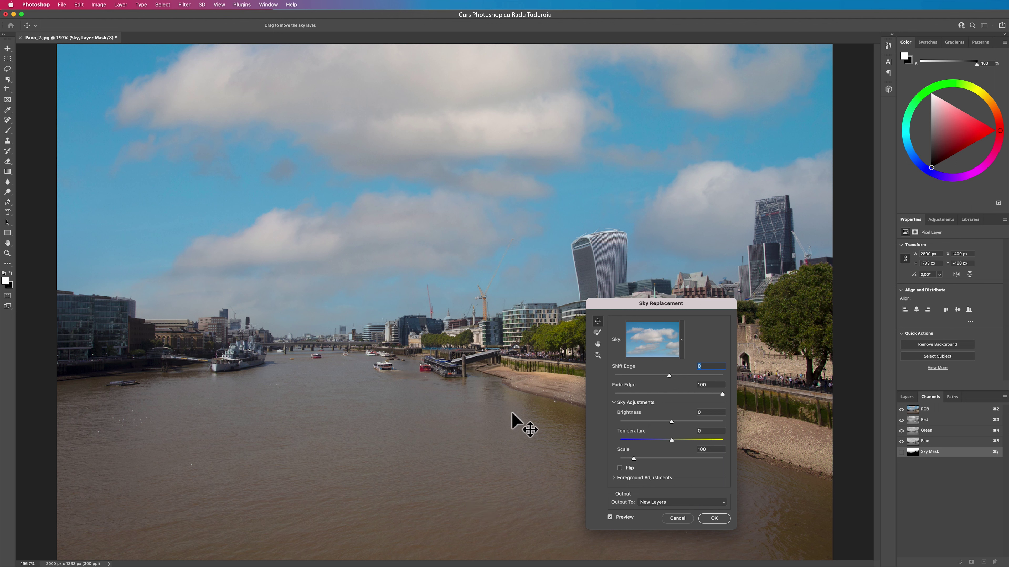
# - Preview the Blue Skies presets, including the wispy and puffy cumulus cloud skies
pyautogui.click(671, 351)
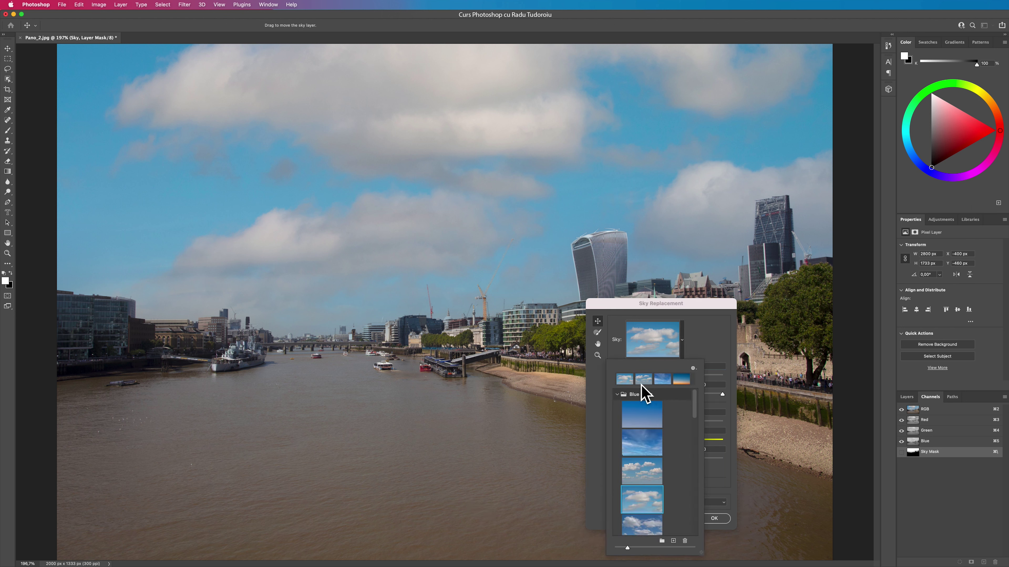
pyautogui.click(650, 432)
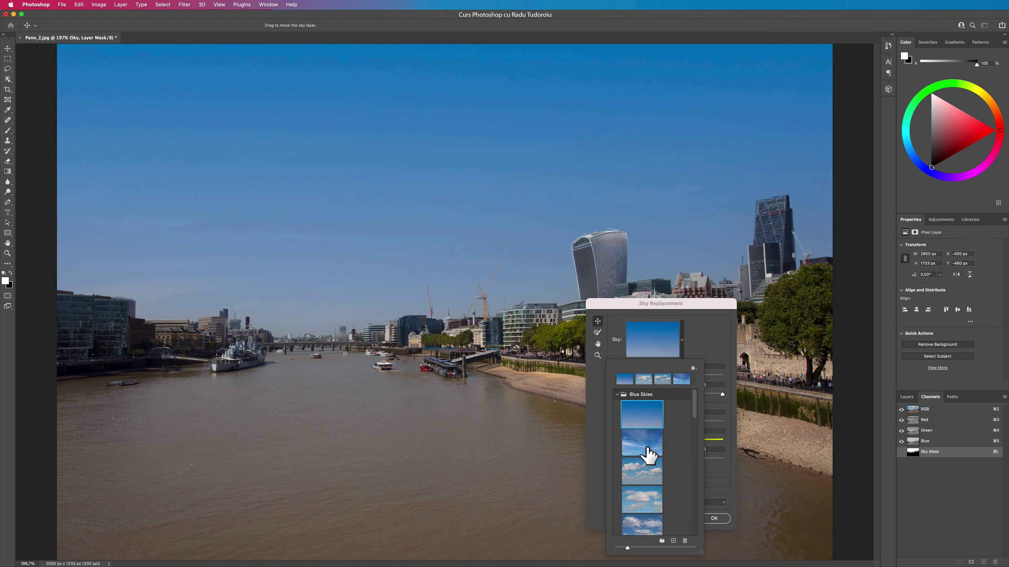
pyautogui.click(649, 451)
pyautogui.click(651, 475)
pyautogui.click(653, 507)
pyautogui.moveTo(694, 411); pyautogui.dragTo(694, 459)
# - Try the overcast, rainbow and orange sunset skies, then settle on the pink sunset preset
pyautogui.click(647, 417)
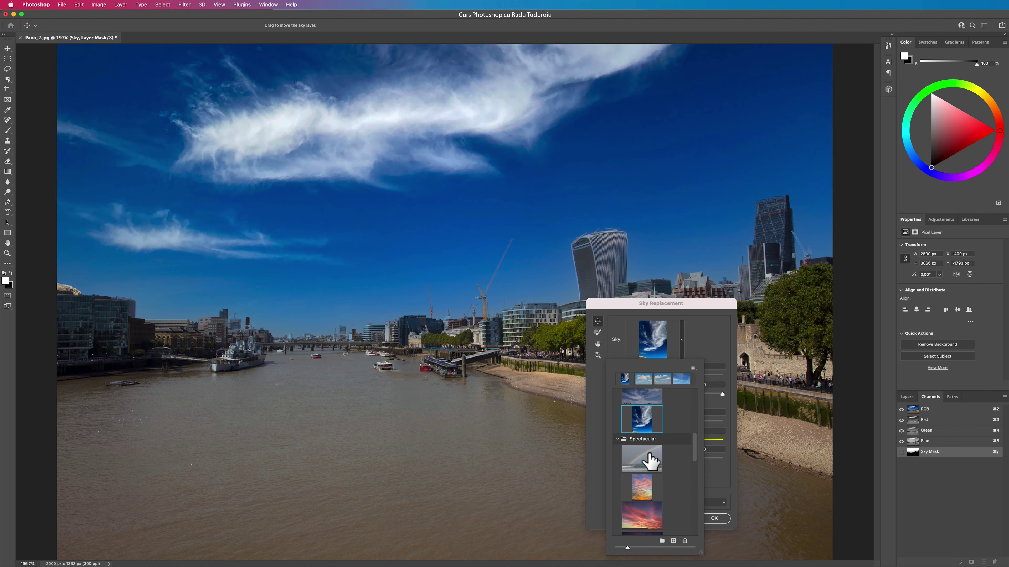
pyautogui.click(650, 461)
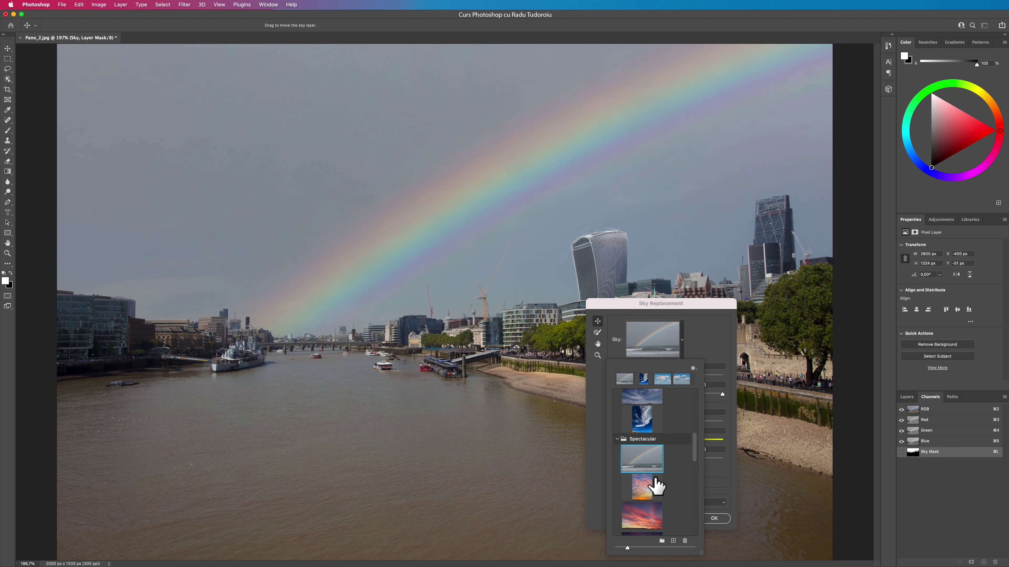
pyautogui.click(647, 486)
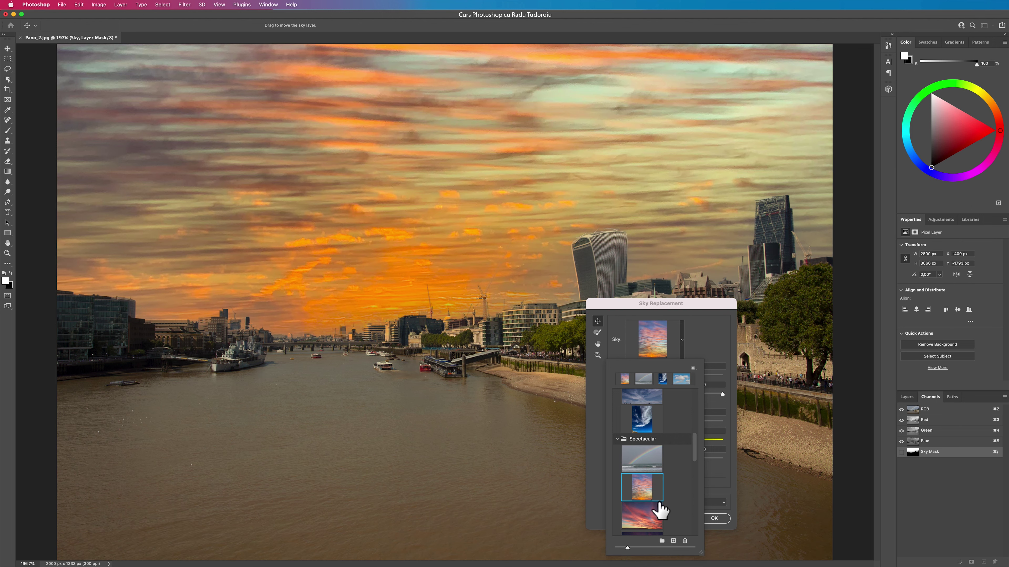
pyautogui.click(659, 512)
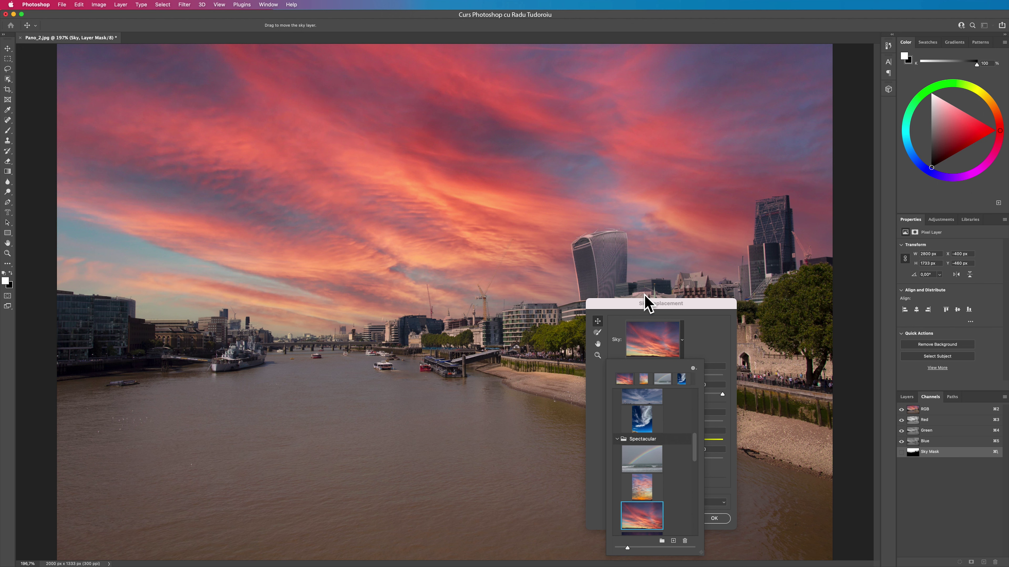
pyautogui.click(645, 307)
pyautogui.moveTo(646, 308); pyautogui.dragTo(707, 307)
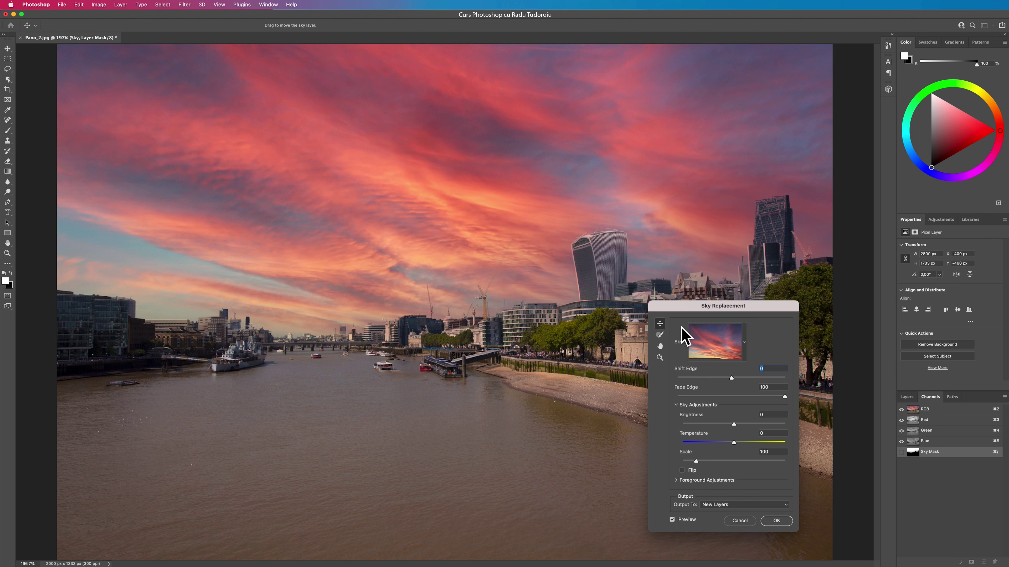
# - Compare the warm-clouds blue and grey storm skies, then choose the pink-clouds sunset preset
pyautogui.click(719, 354)
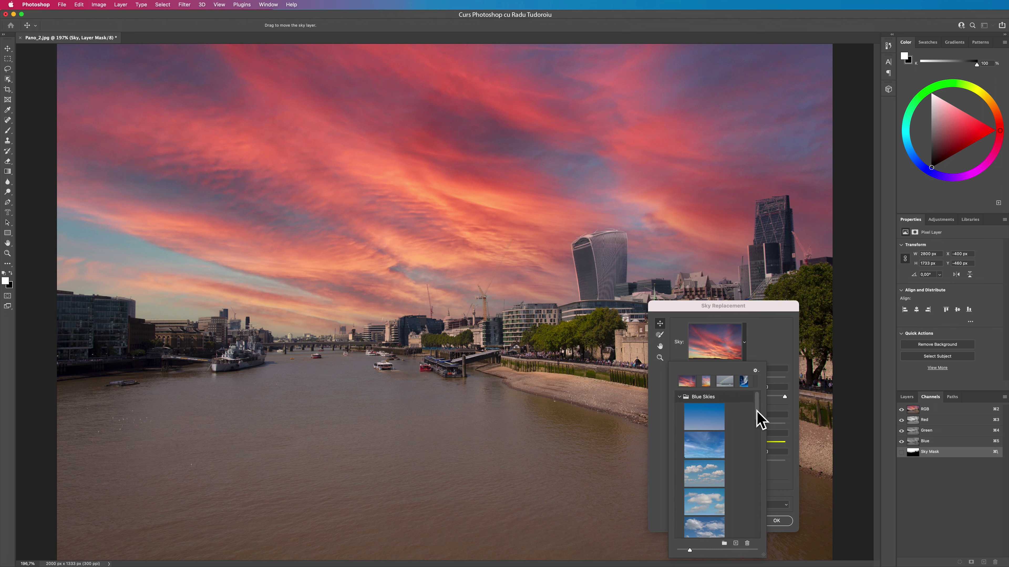
pyautogui.moveTo(756, 417); pyautogui.dragTo(761, 502)
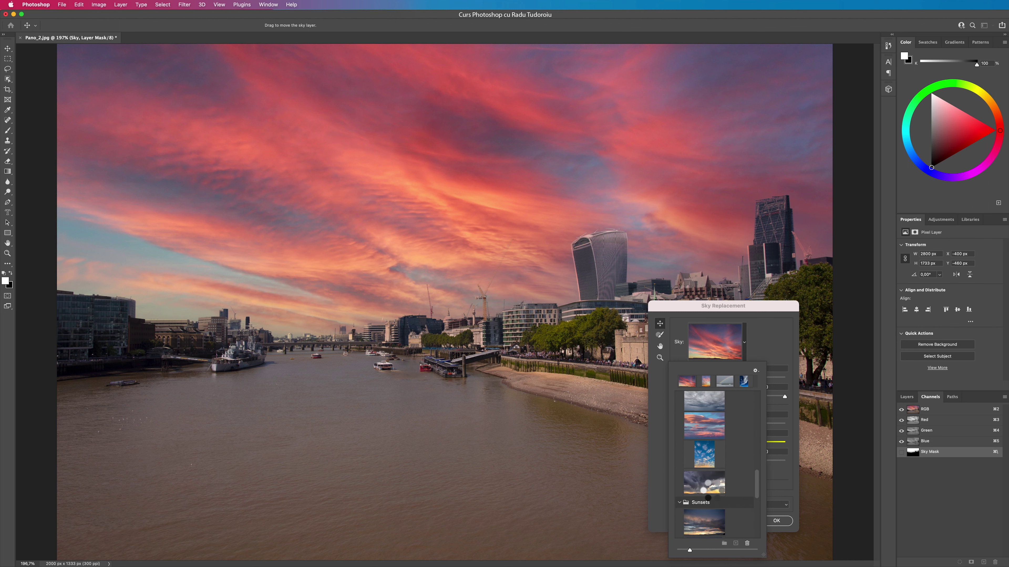
pyautogui.click(703, 457)
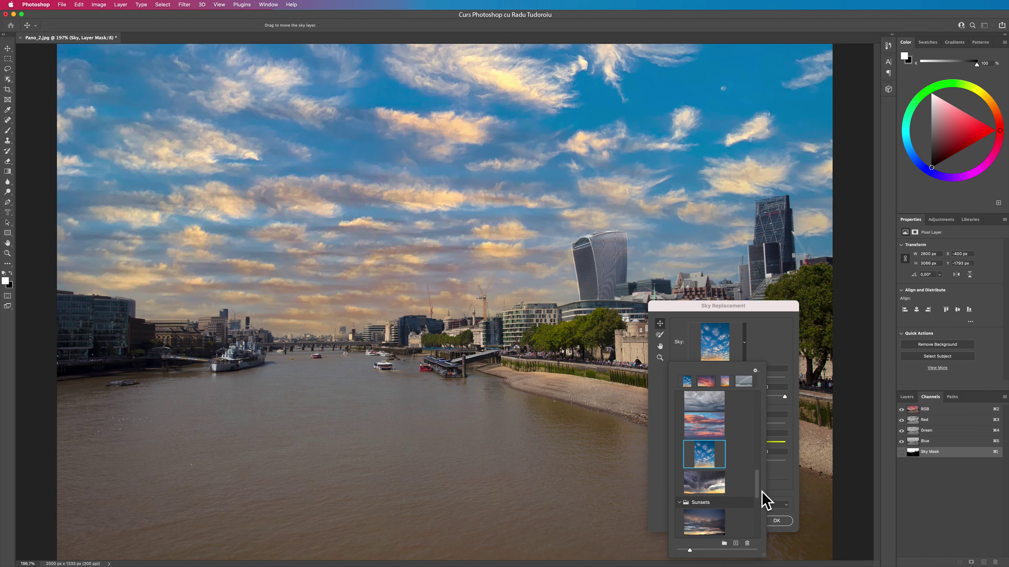
pyautogui.click(715, 405)
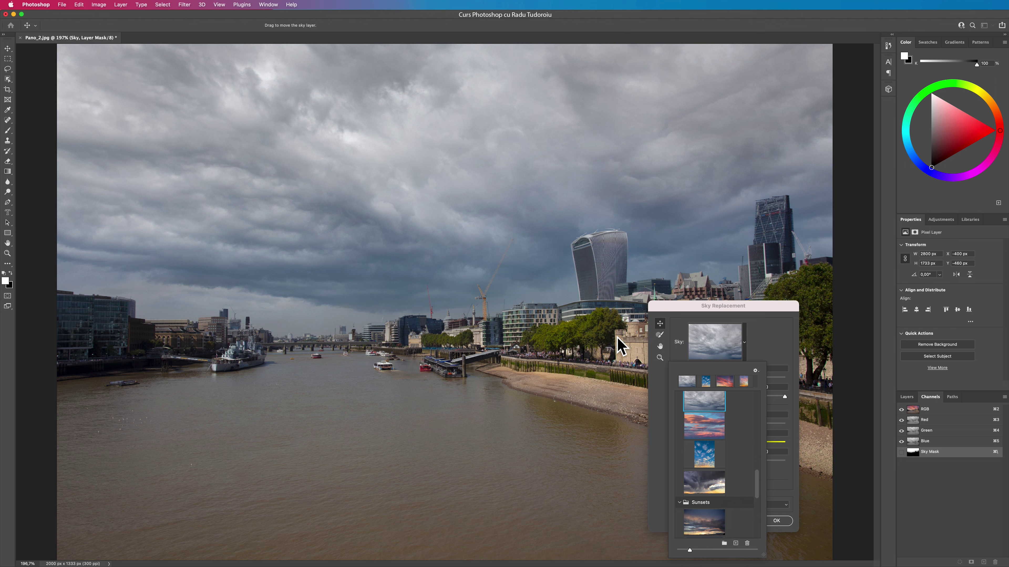
pyautogui.click(724, 382)
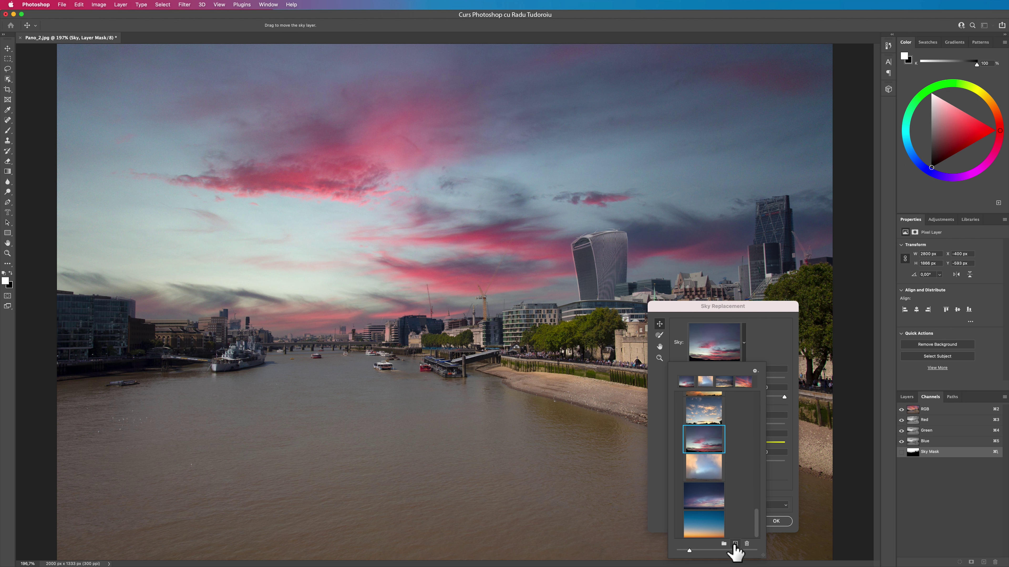
pyautogui.click(704, 438)
pyautogui.moveTo(722, 306); pyautogui.dragTo(711, 212)
# - Set Shift Edge to -40, Fade Edge to 58 and Brightness to -39
pyautogui.moveTo(719, 284); pyautogui.dragTo(695, 292)
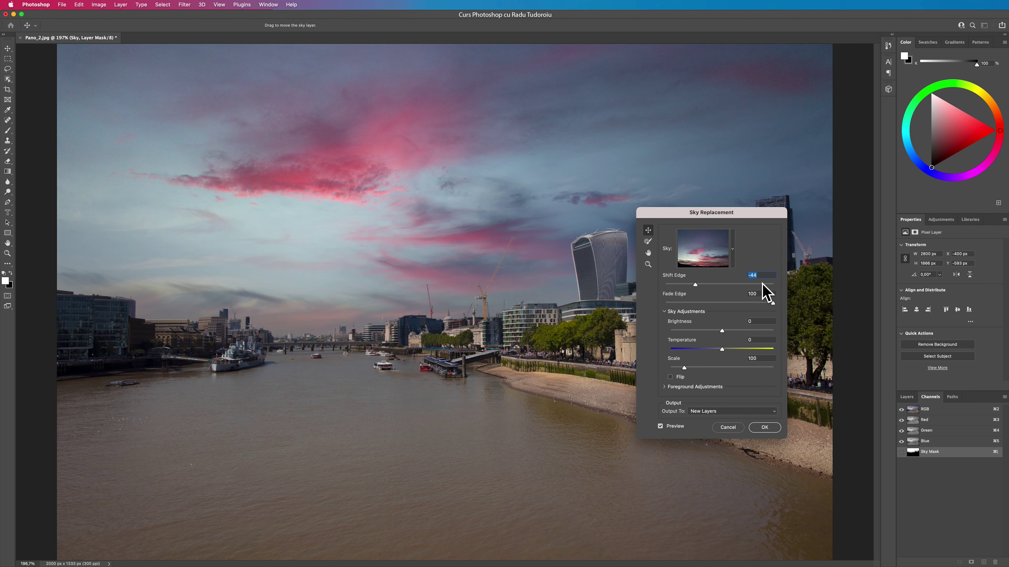
pyautogui.click(763, 284)
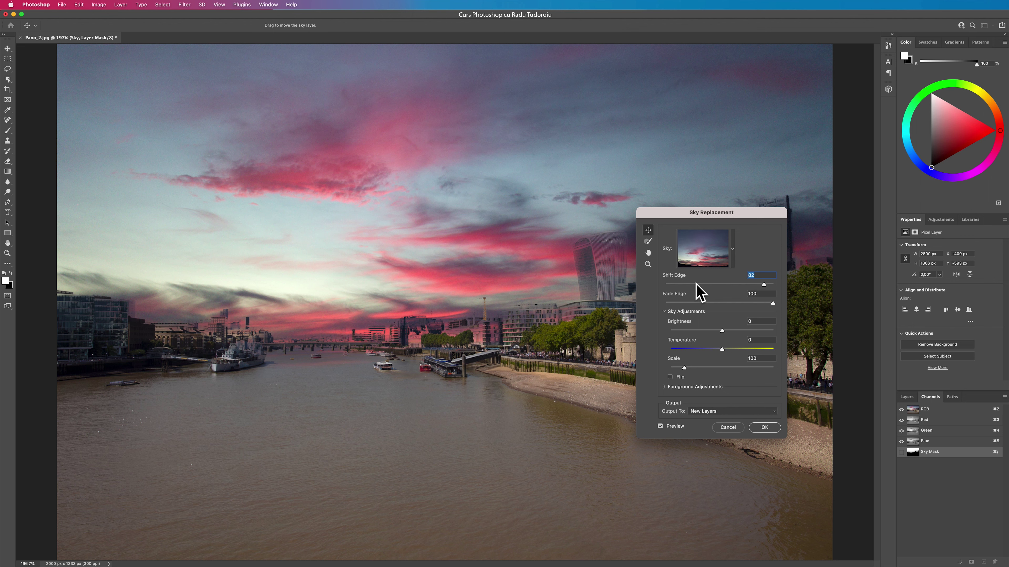
pyautogui.click(682, 284)
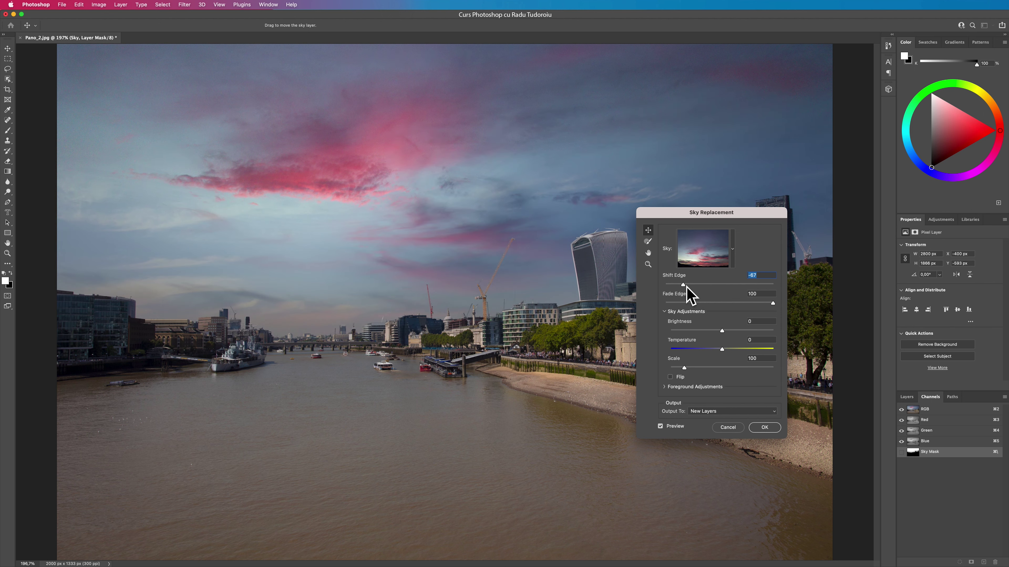
pyautogui.click(698, 285)
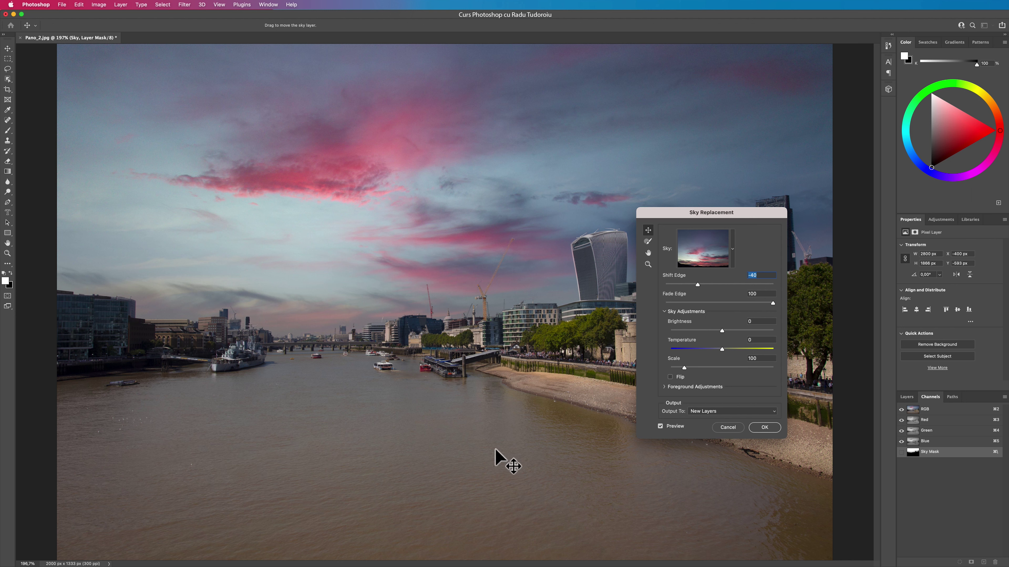
pyautogui.moveTo(747, 303)
pyautogui.mouseDown()
pyautogui.moveTo(728, 303)
pyautogui.moveTo(716, 286)
pyautogui.moveTo(678, 284)
pyautogui.mouseUp()
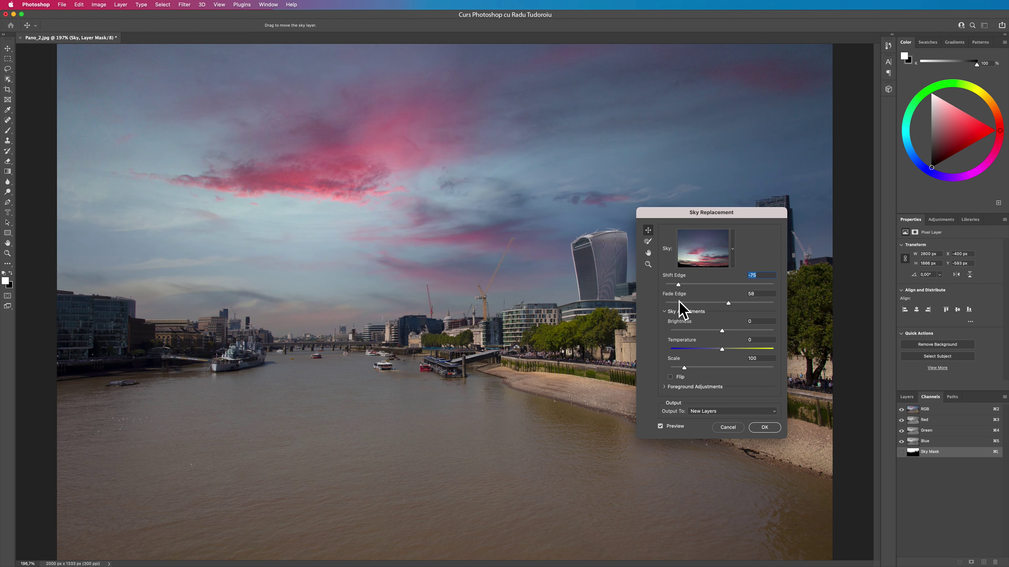
pyautogui.moveTo(722, 330); pyautogui.dragTo(701, 331)
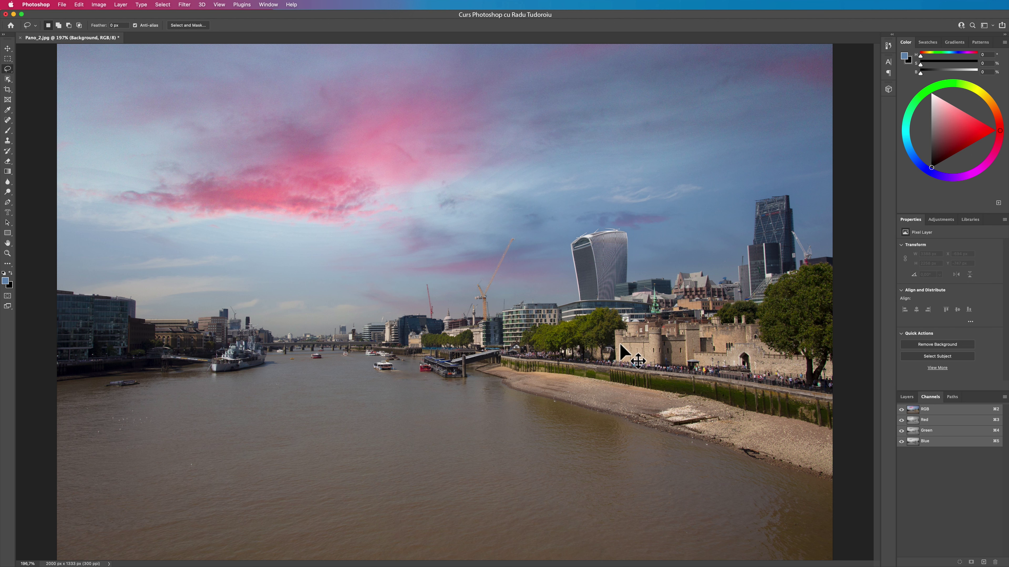
pyautogui.press('super+z')
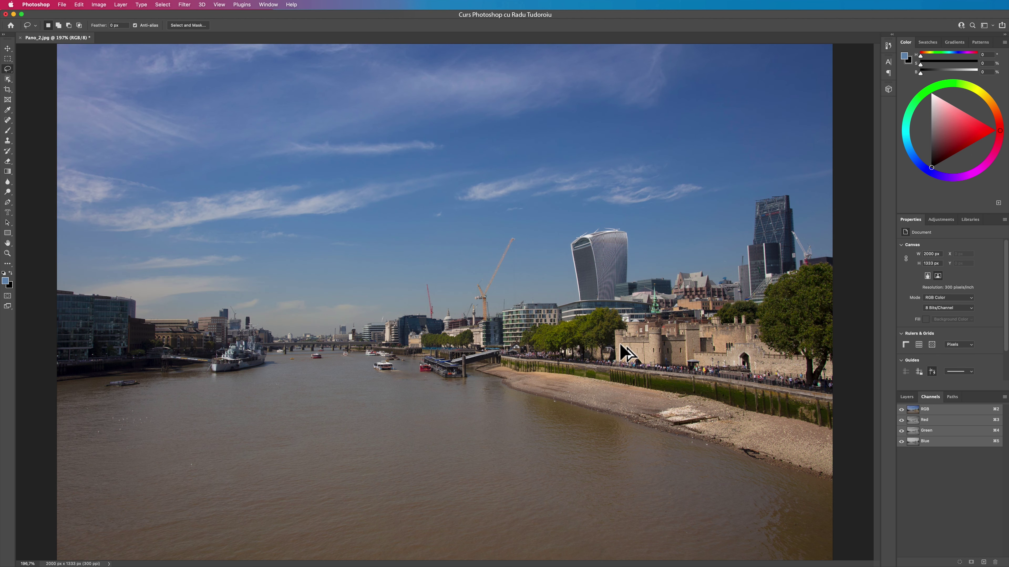
pyautogui.press('super+shift+z')
pyautogui.press('super+z')
pyautogui.press('super+shift+z')
pyautogui.press('super+z')
pyautogui.press('super+shift+z')
pyautogui.press('super+z')
pyautogui.press('super+shift+z')
pyautogui.press('super+z')
pyautogui.press('super+shift+z')
pyautogui.press('super+z')
pyautogui.press('super+shift+z')
pyautogui.press('super+z')
pyautogui.press('super+shift+z')
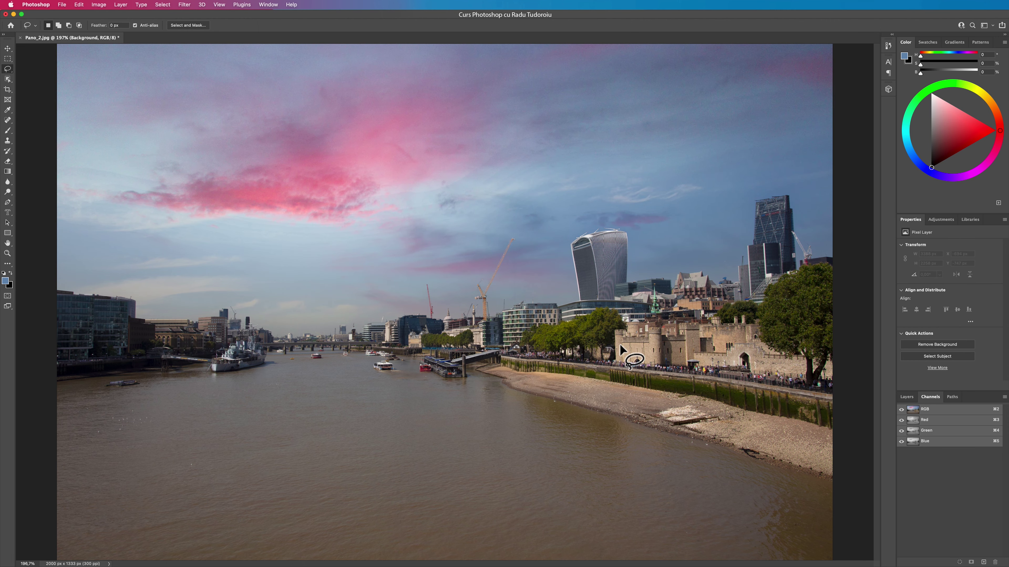